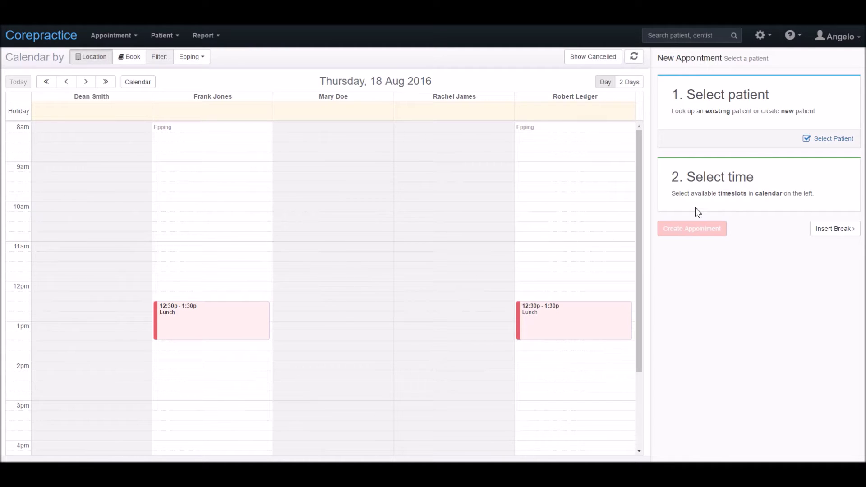
# Step: Search existing patients by the new patient's first and last name
pyautogui.click(841, 148)
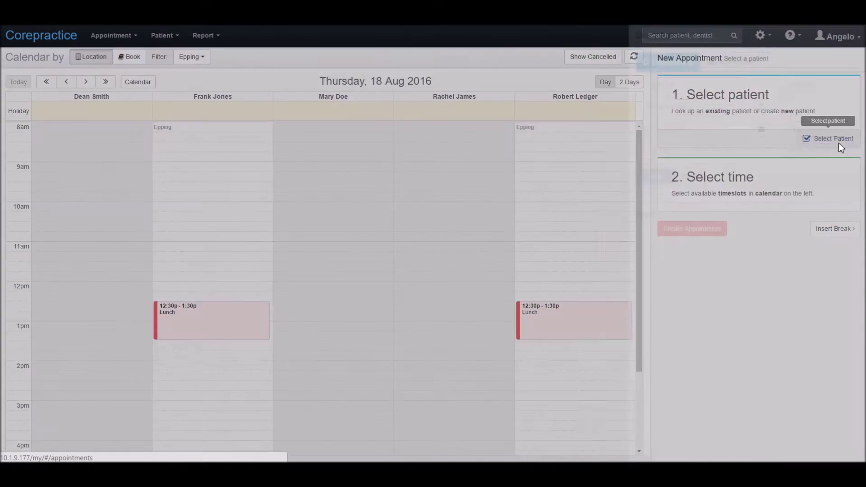
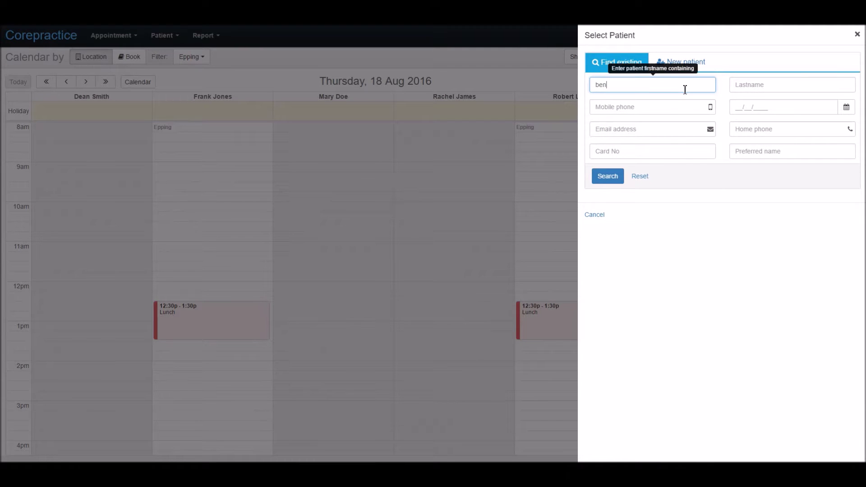
pyautogui.press('Tab')
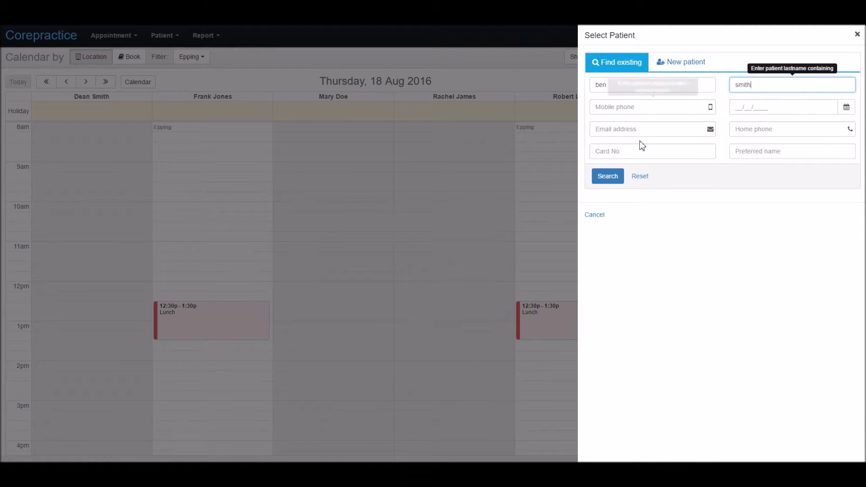
pyautogui.click(608, 177)
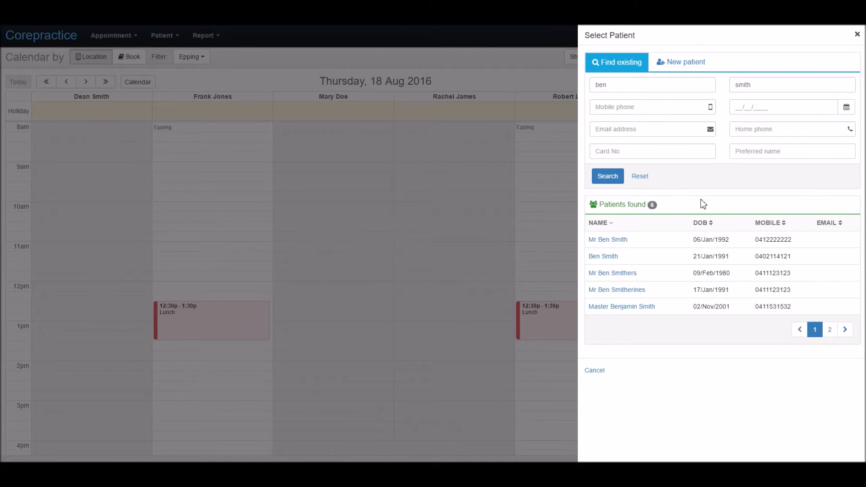
# Step: Add the patient's date of birth to the search, confirming no match exists
pyautogui.click(739, 108)
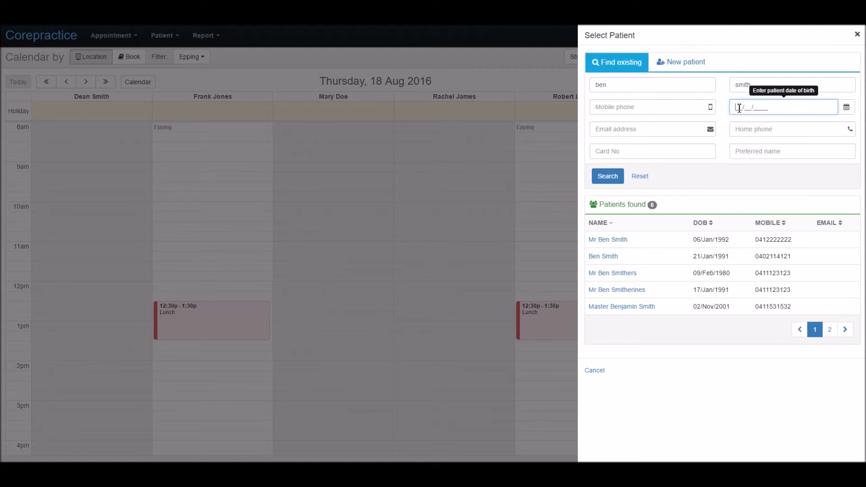
pyautogui.write('01/05/1990')
pyautogui.click(621, 181)
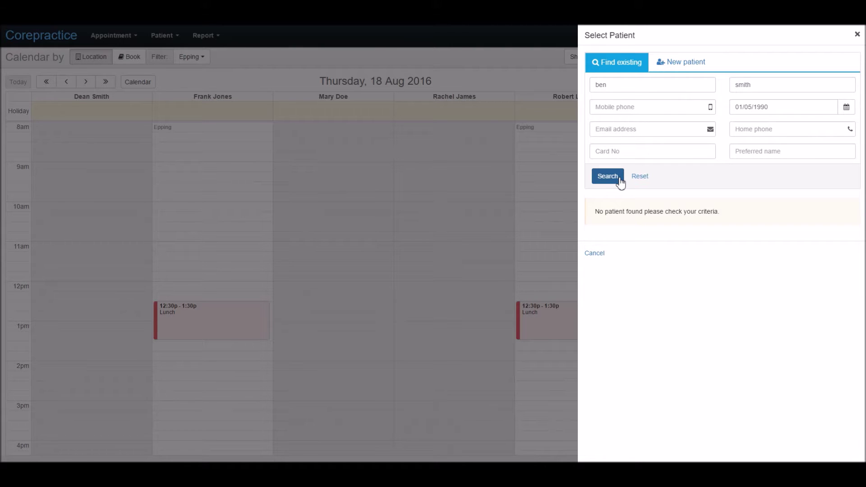
# Step: Register a new patient with title Mr, male gender and their mobile number
pyautogui.click(699, 70)
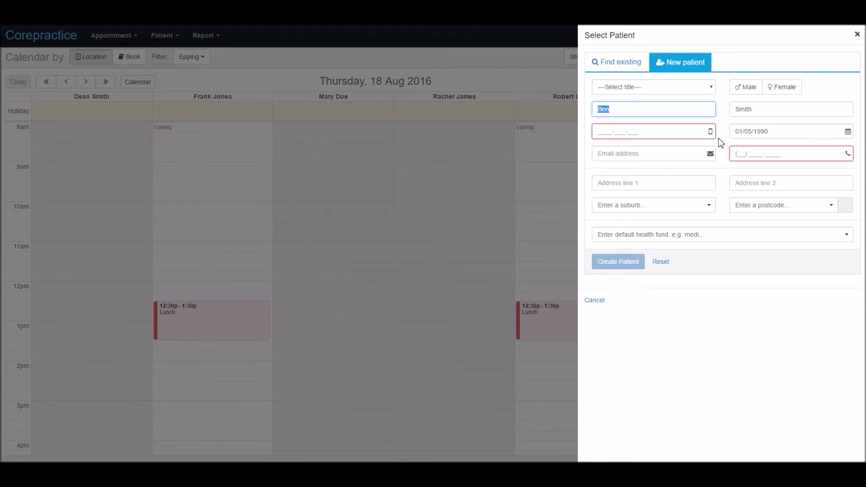
pyautogui.click(710, 88)
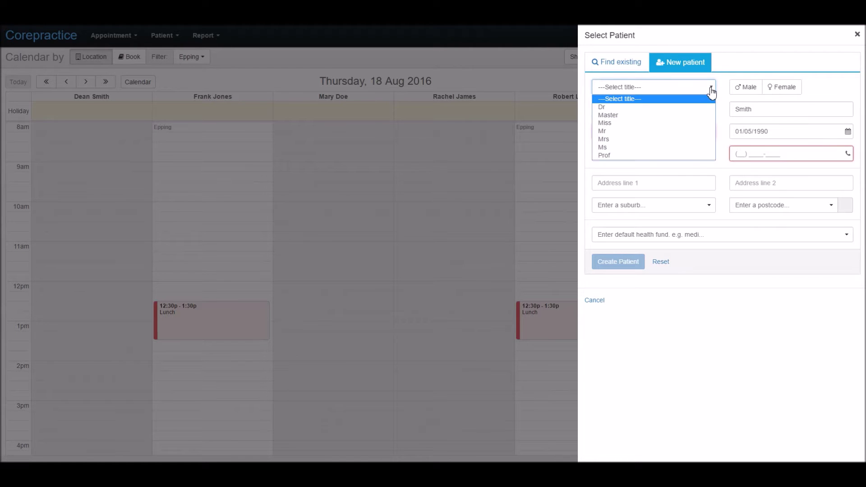
pyautogui.click(704, 131)
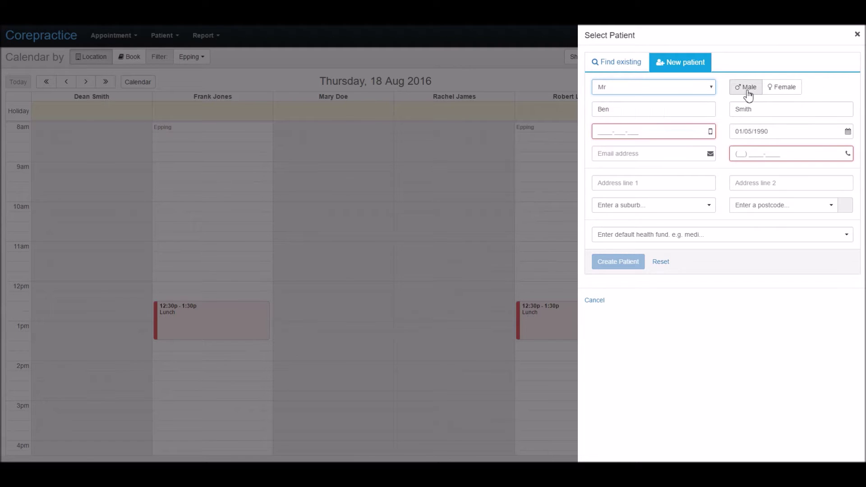
pyautogui.click(748, 93)
pyautogui.click(622, 133)
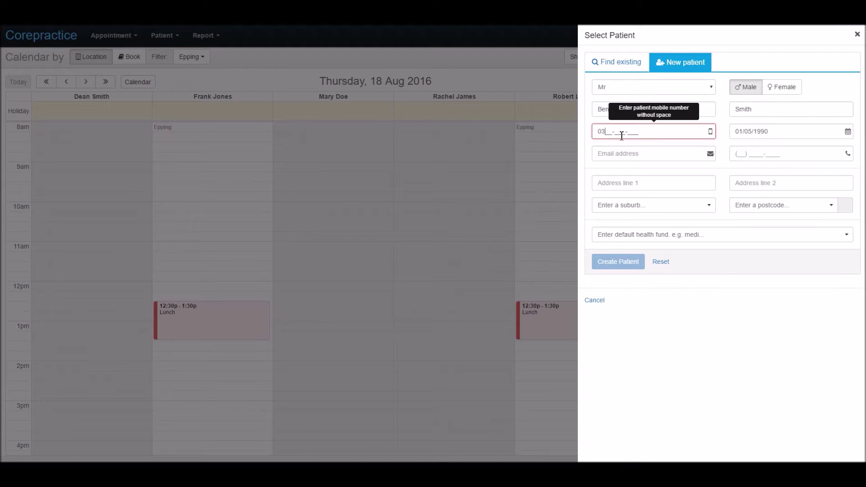
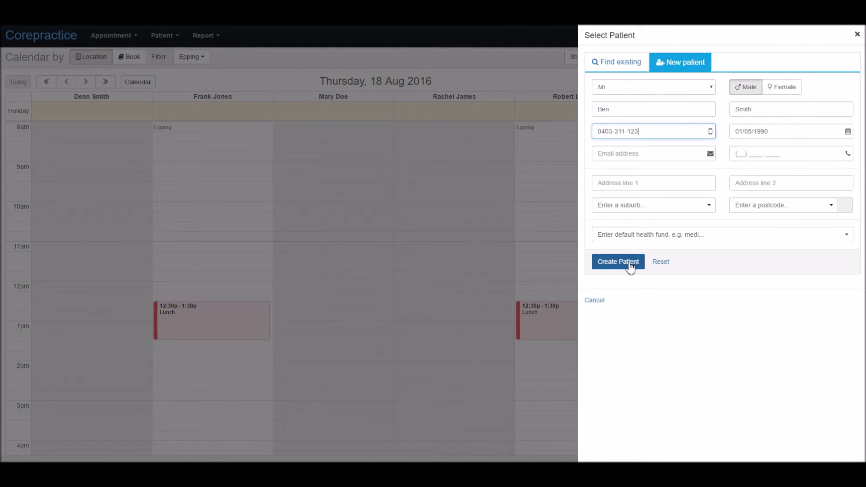
pyautogui.click(634, 268)
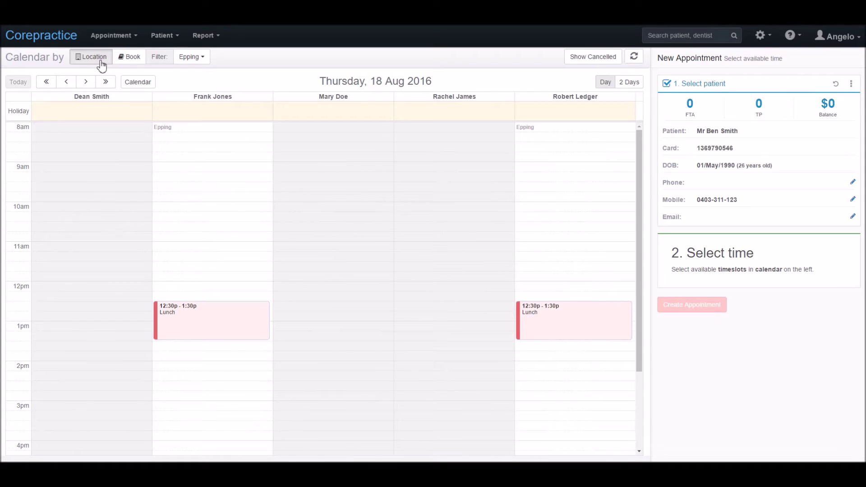
# Step: Return to the Epping day calendar by location after briefly trying Book view
pyautogui.click(210, 63)
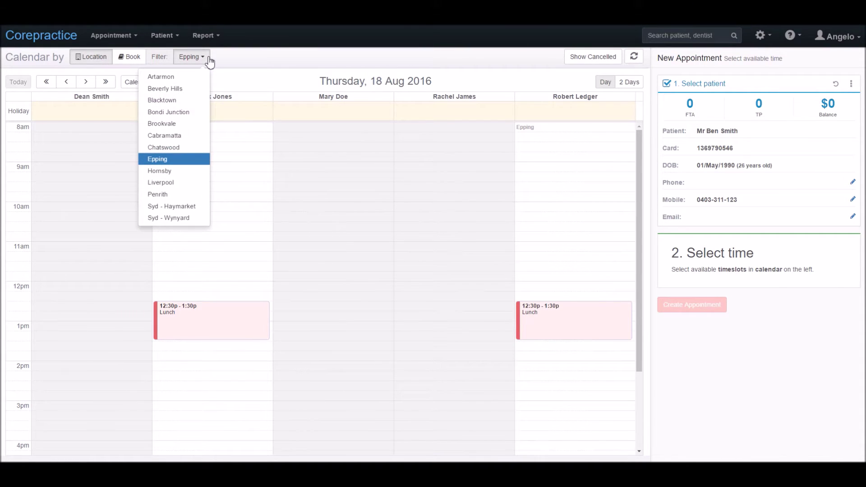
pyautogui.click(135, 62)
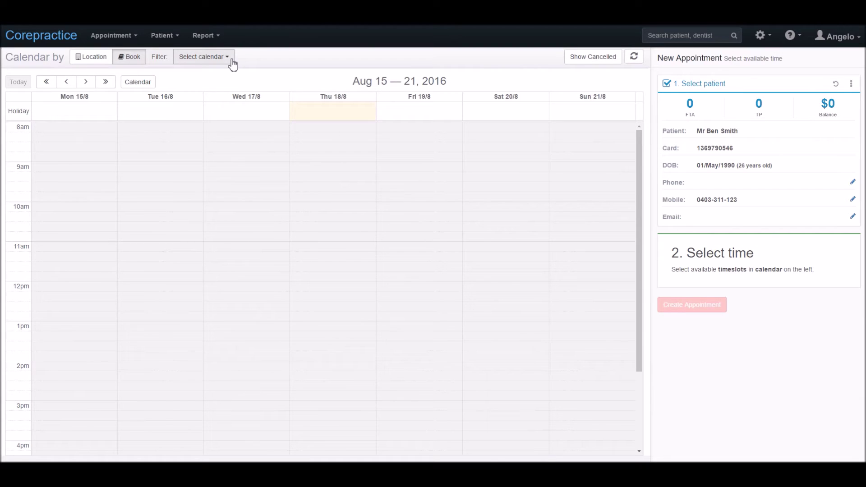
pyautogui.click(99, 60)
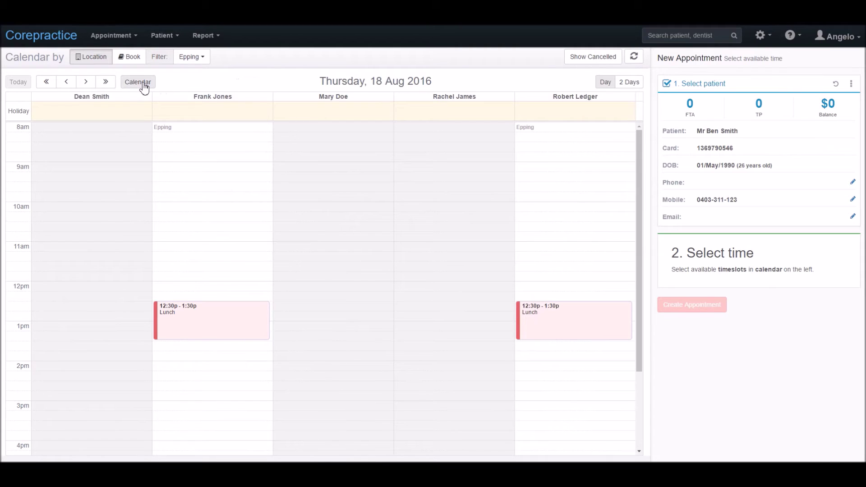
# Step: Step the calendar a day and a week each way, then bring up the month date picker
pyautogui.click(83, 84)
pyautogui.click(66, 82)
pyautogui.click(108, 85)
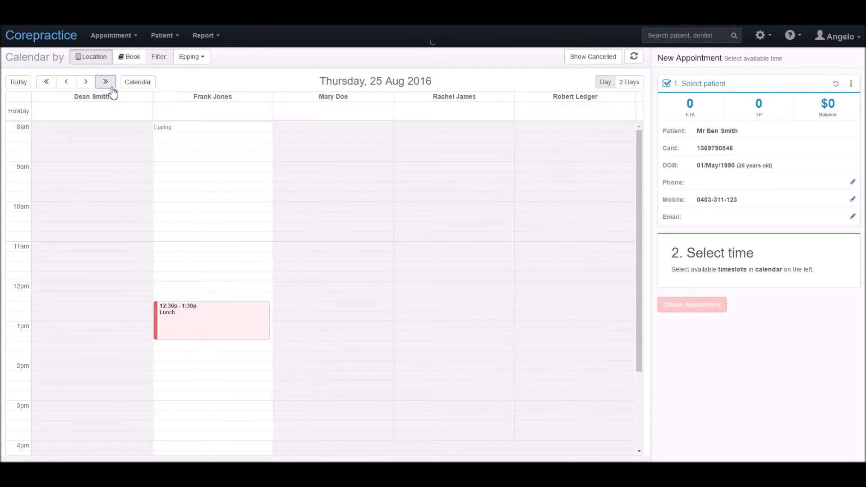
pyautogui.click(50, 90)
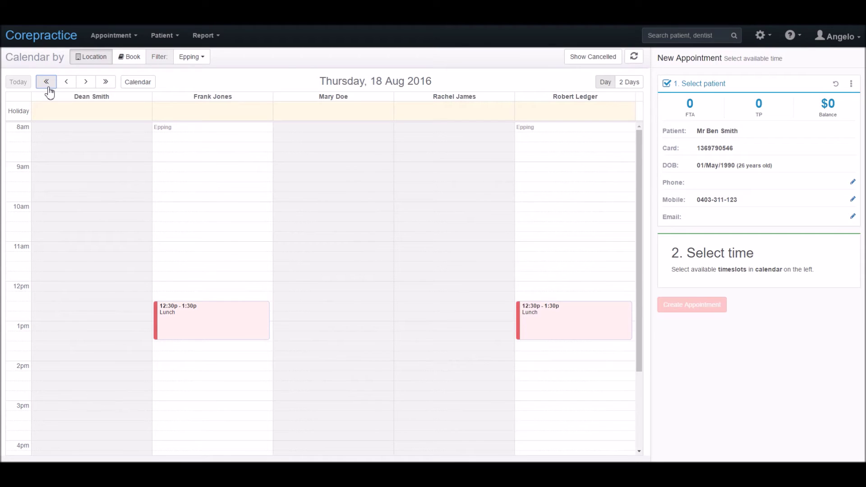
pyautogui.click(143, 89)
# Step: Advance the date picker to April 2017 and pick Wednesday the 19th
pyautogui.click(185, 100)
pyautogui.click(185, 100)
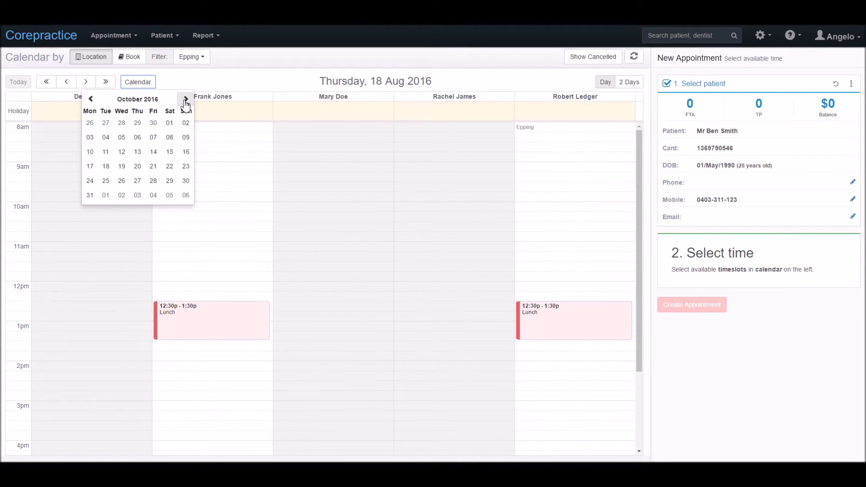
pyautogui.click(185, 100)
pyautogui.click(185, 100)
pyautogui.click(185, 100)
pyautogui.click(185, 100)
pyautogui.click(185, 100)
pyautogui.click(185, 100)
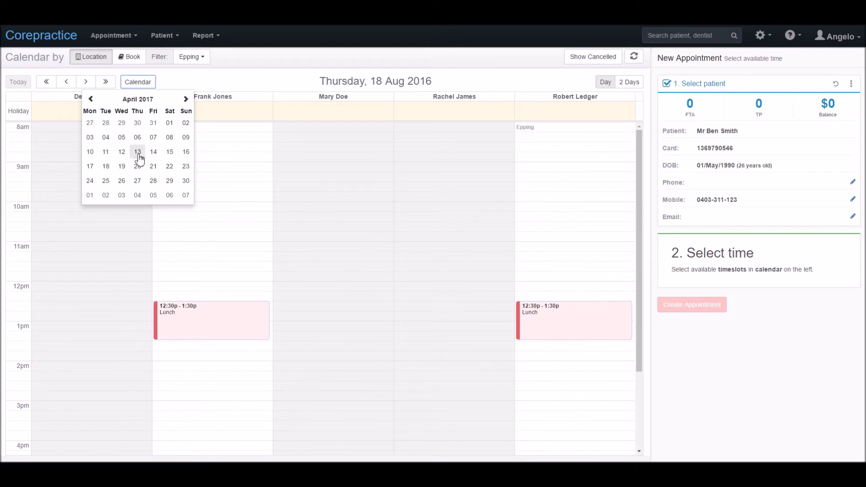
pyautogui.click(122, 166)
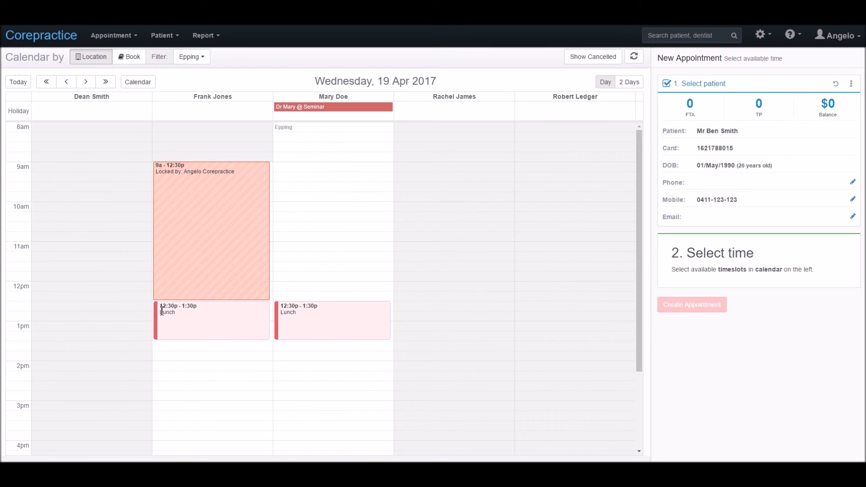
# Step: Select a 30-minute 1:30–2:00pm slot in the second dentist's column, replacing a 45-minute selection
pyautogui.click(175, 351)
pyautogui.moveTo(175, 351); pyautogui.dragTo(173, 375)
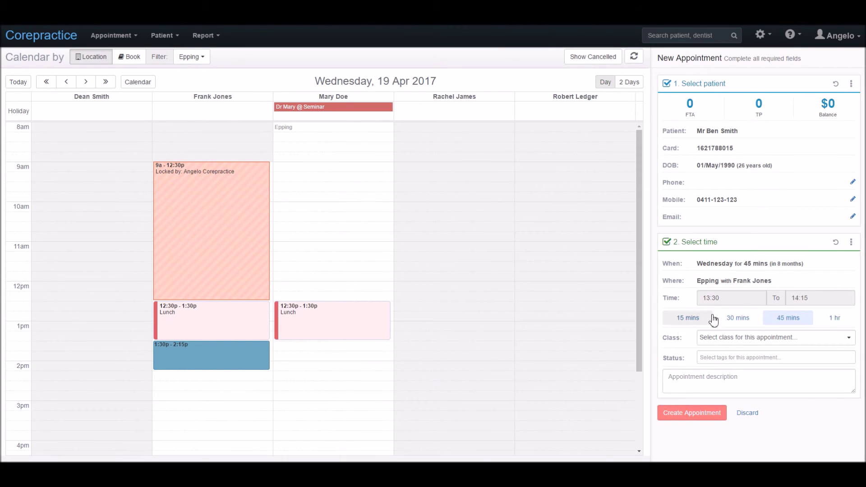
pyautogui.click(836, 243)
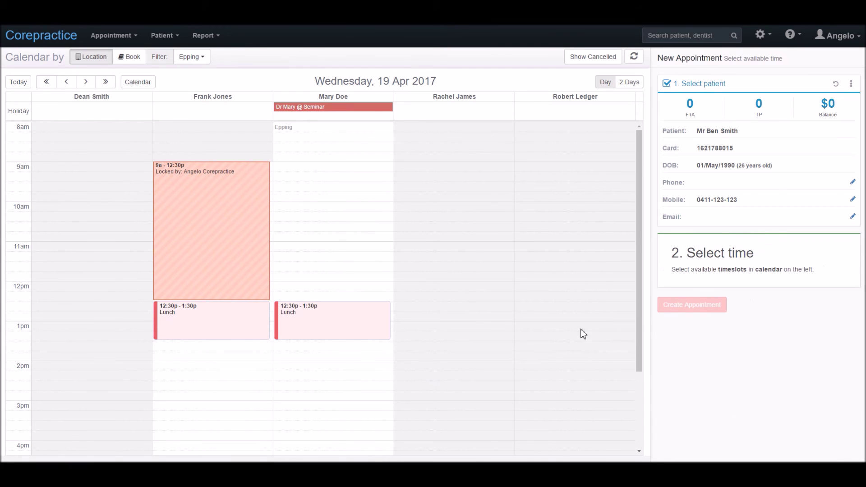
pyautogui.moveTo(267, 346); pyautogui.dragTo(267, 354)
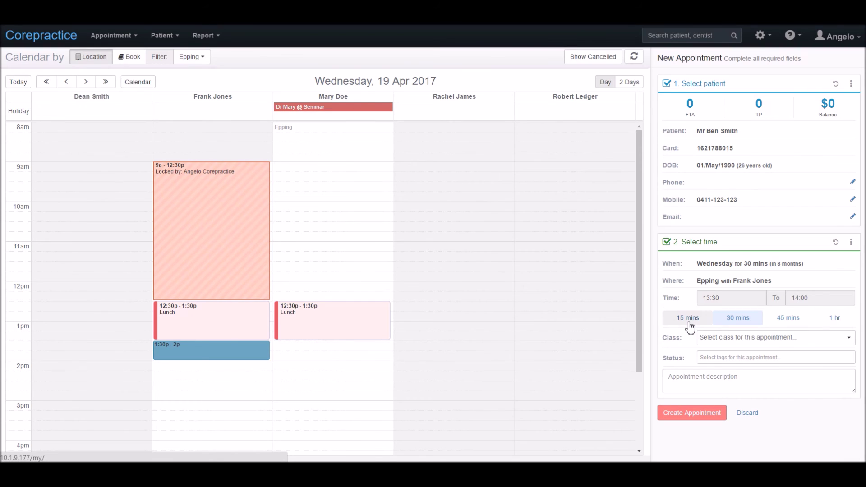
# Step: Set the appointment class to Check Up/Scale Clean, browsing status tags without adding one
pyautogui.click(811, 339)
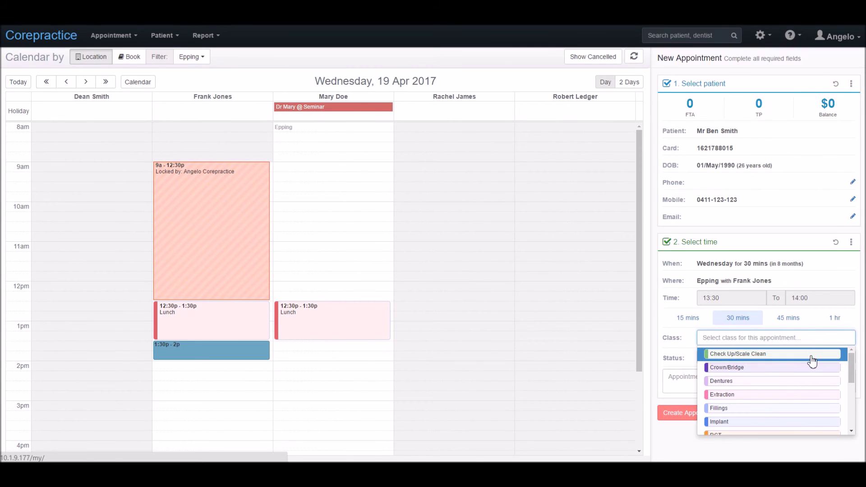
pyautogui.click(812, 355)
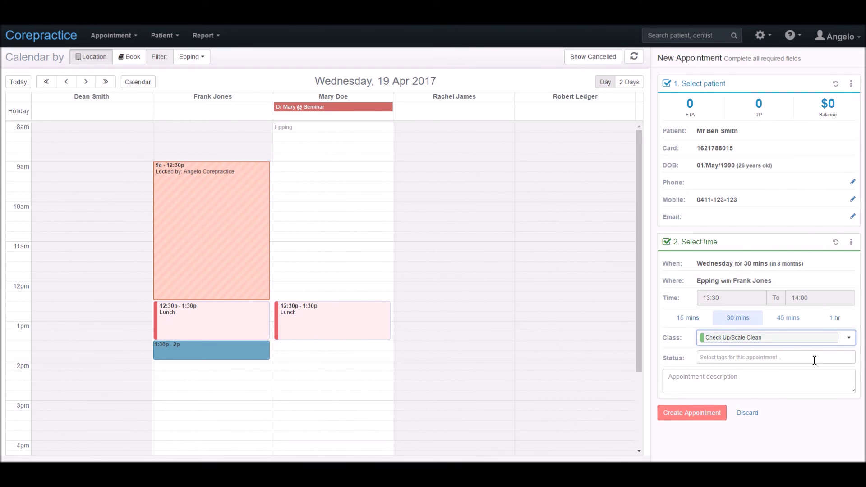
pyautogui.click(813, 358)
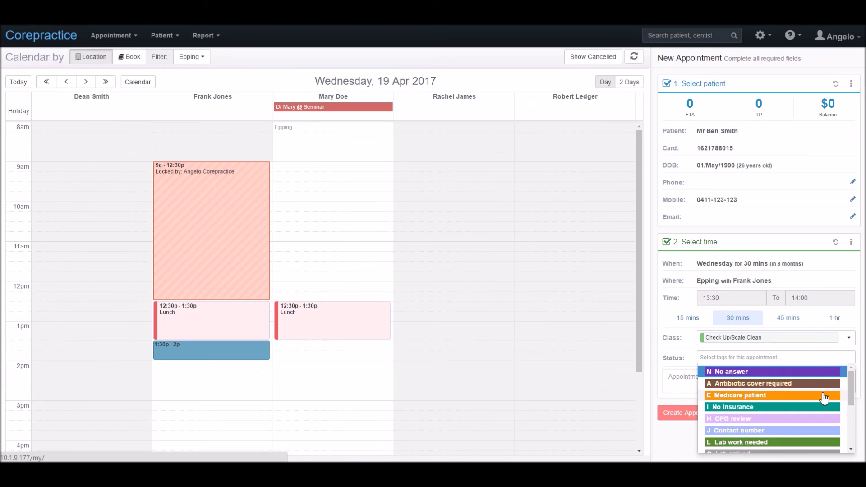
pyautogui.scroll(-1, 825, 398)
pyautogui.scroll(-1, 824, 398)
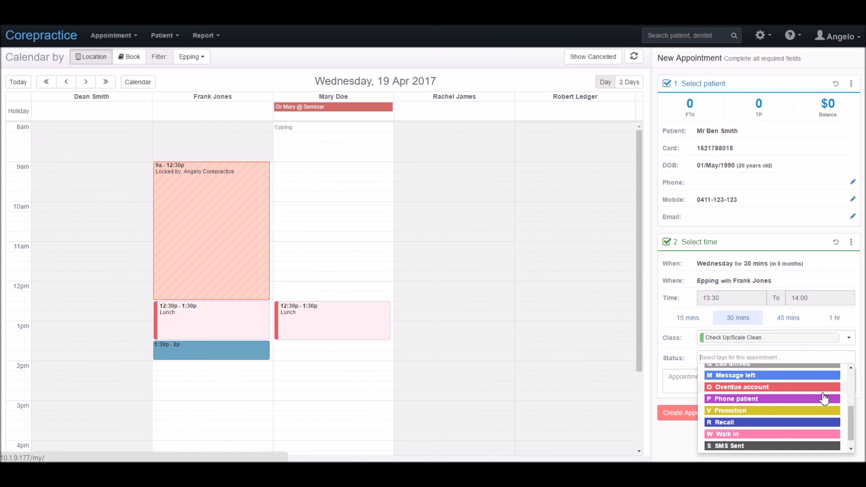
pyautogui.click(687, 387)
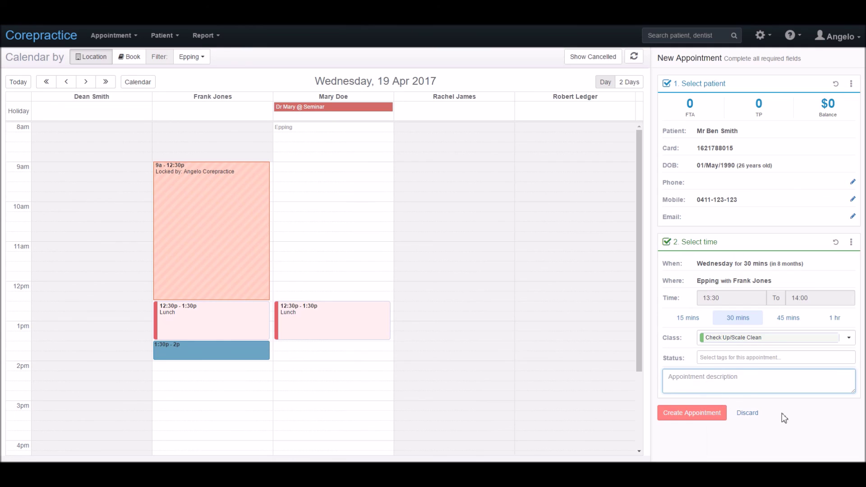
# Step: Add a note about the patient's history of dental anxiety and create the appointment
pyautogui.write('Ben has a history of anxiety when he visits t')
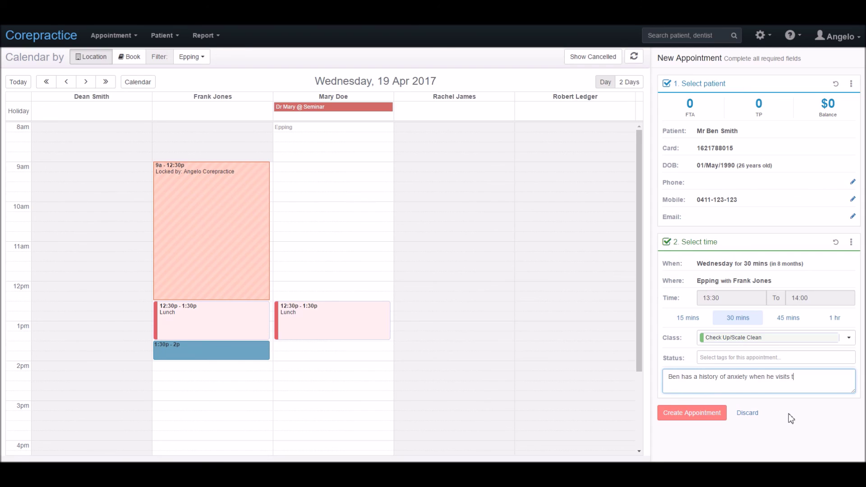
pyautogui.write('he dentist.')
pyautogui.click(693, 413)
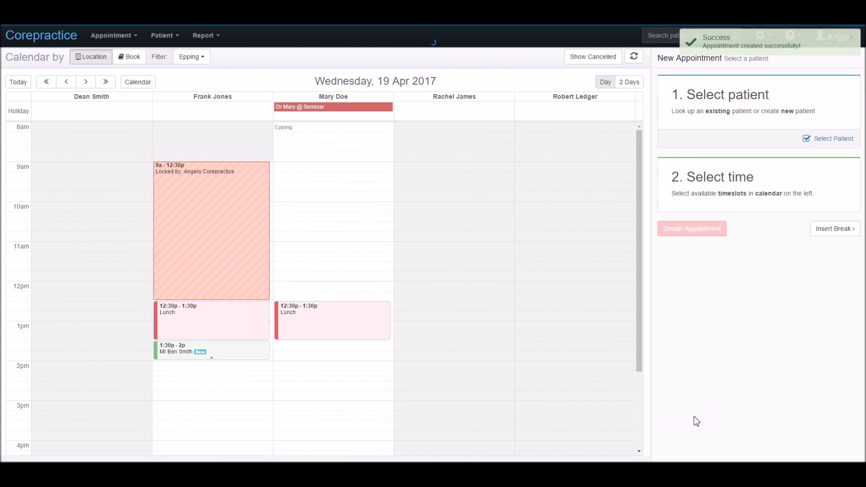